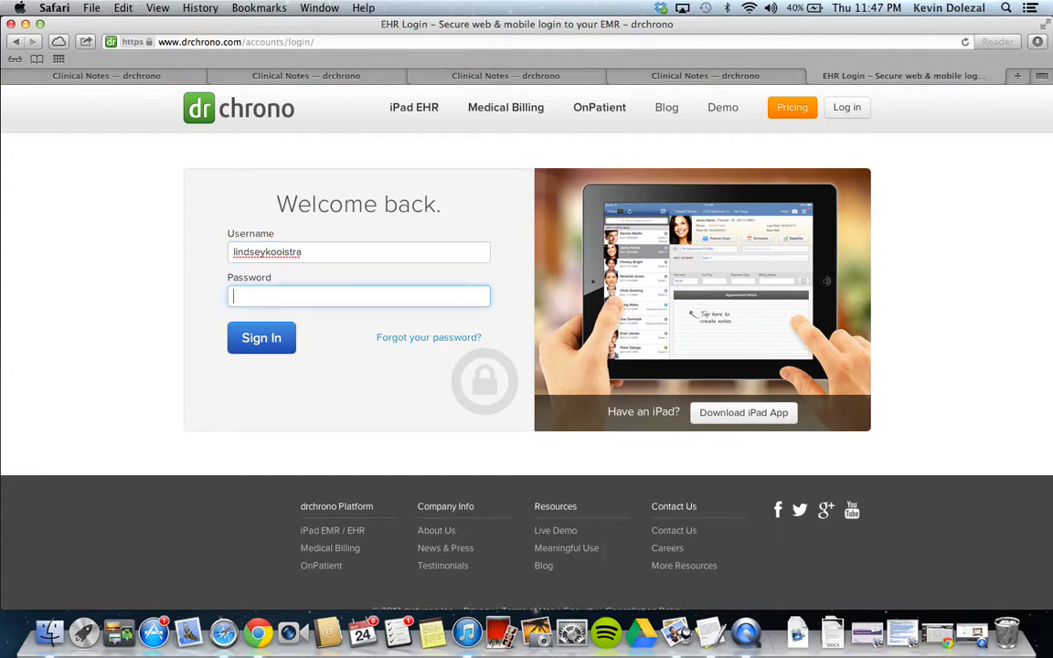
Sign in with the account password and decline to save it in the browser
text(•••••)
key(Return)
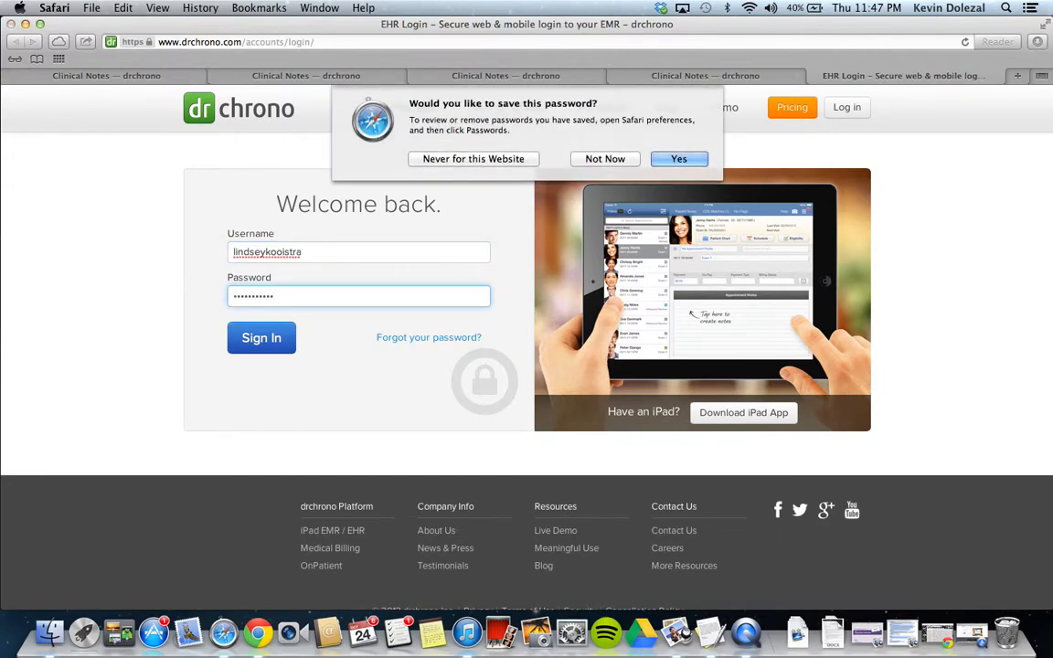
click(604, 159)
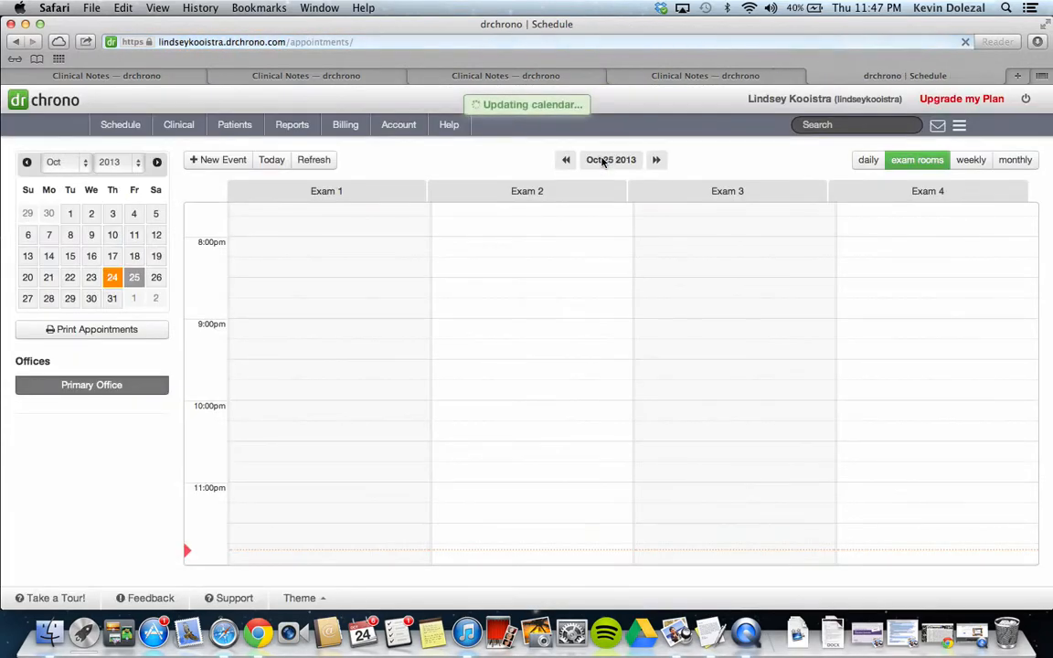
Open the fee schedule and start a new entry with code 99213 and a base price of 60.00
click(346, 125)
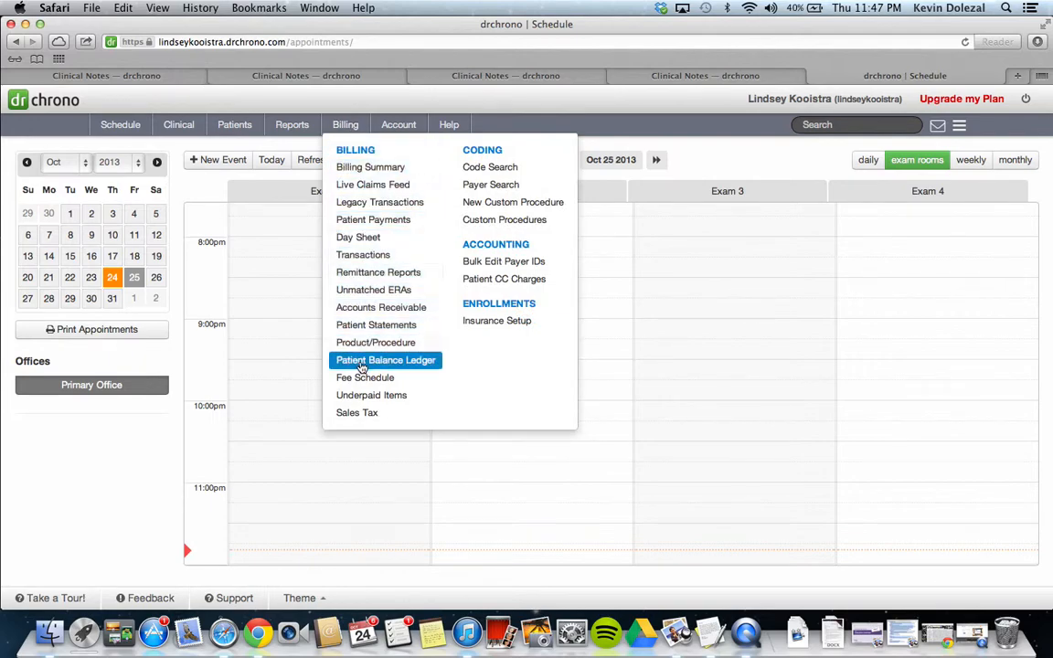
click(361, 378)
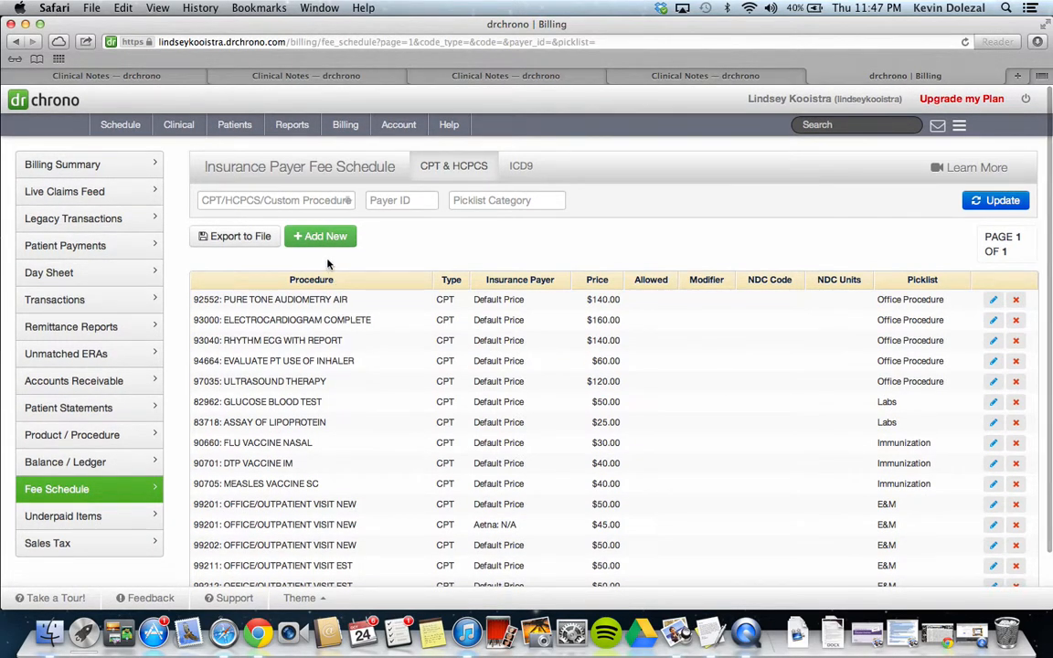
click(321, 243)
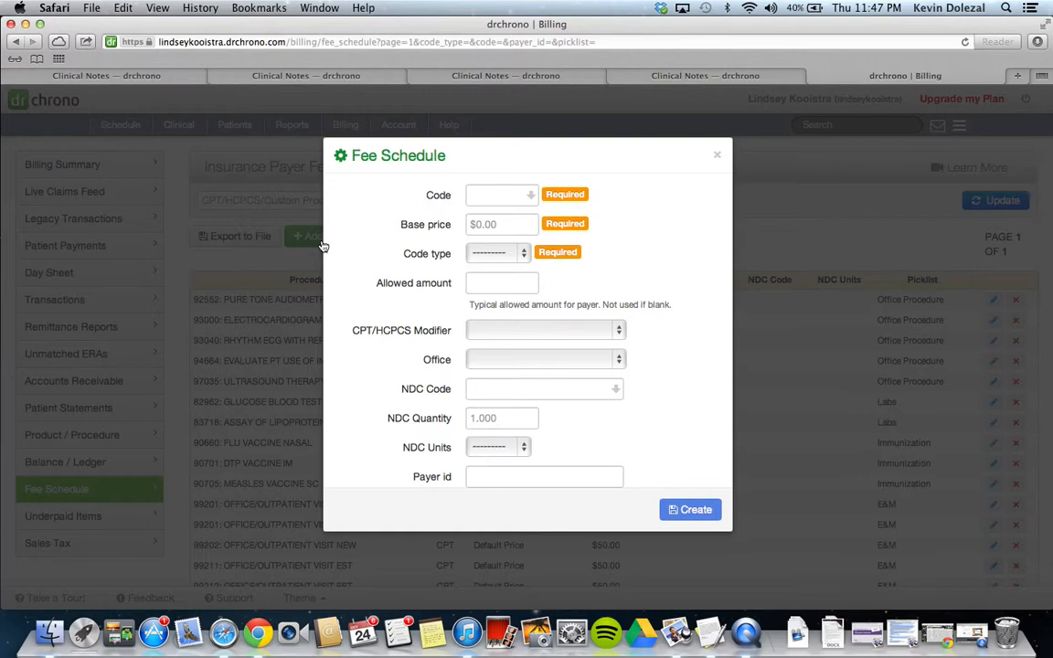
click(510, 196)
text(99213)
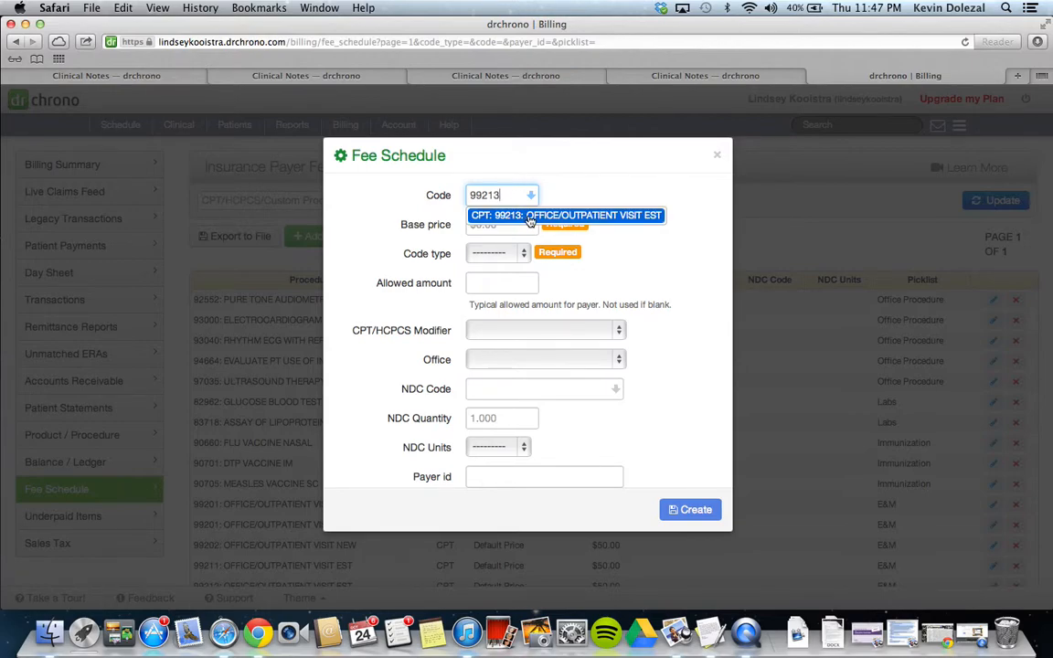
click(528, 217)
click(512, 224)
text(60.00)
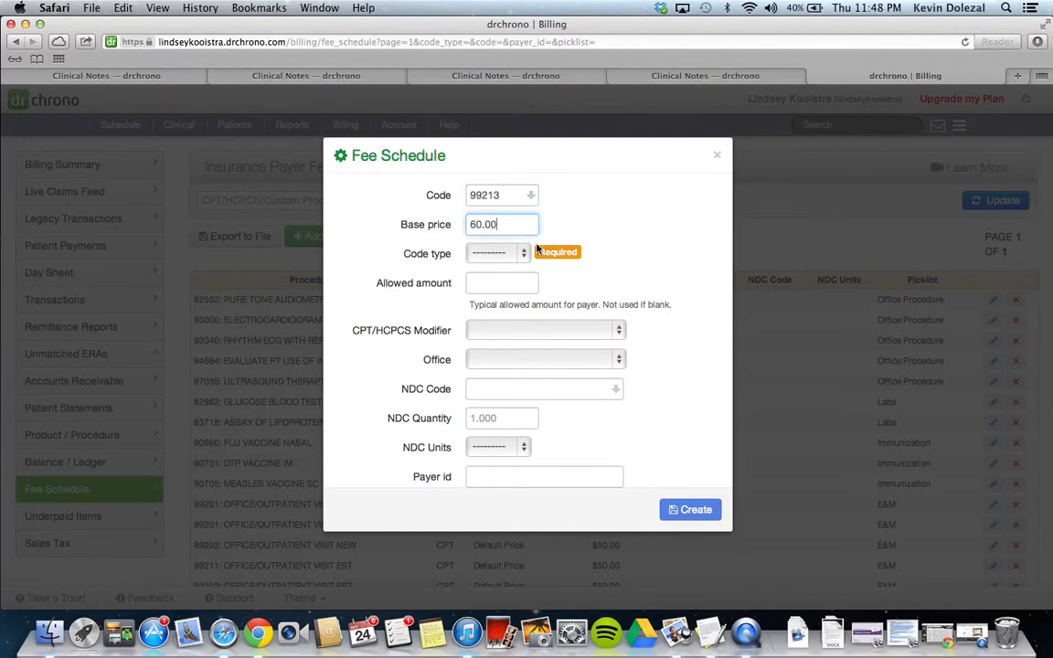
Set the entry's code type to CPT and picklist category to E&M, then create it
click(488, 253)
click(519, 272)
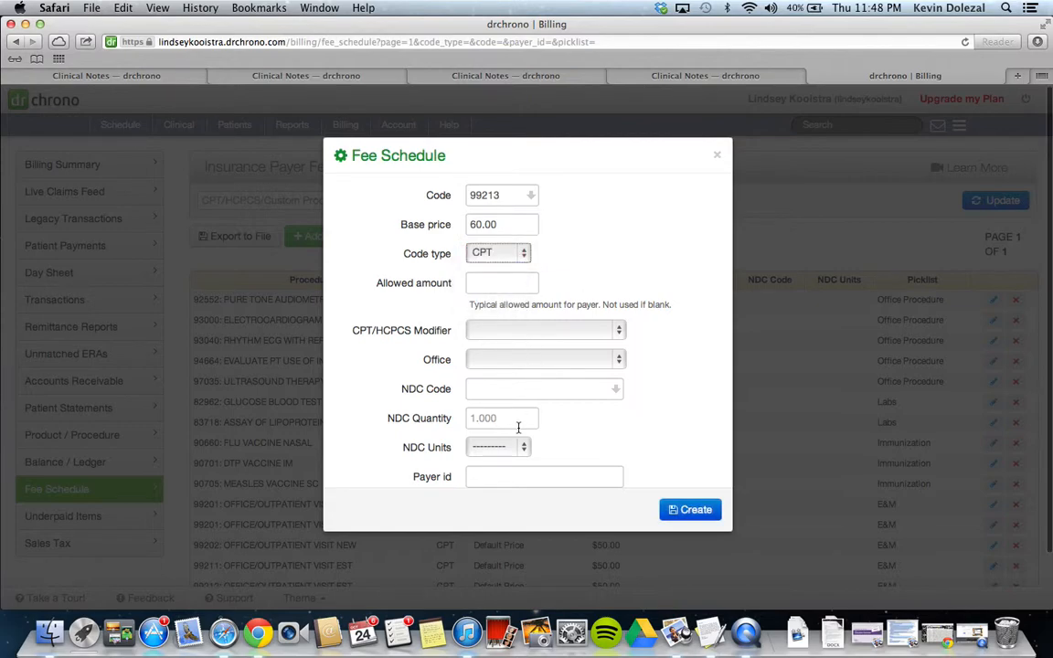
click(516, 475)
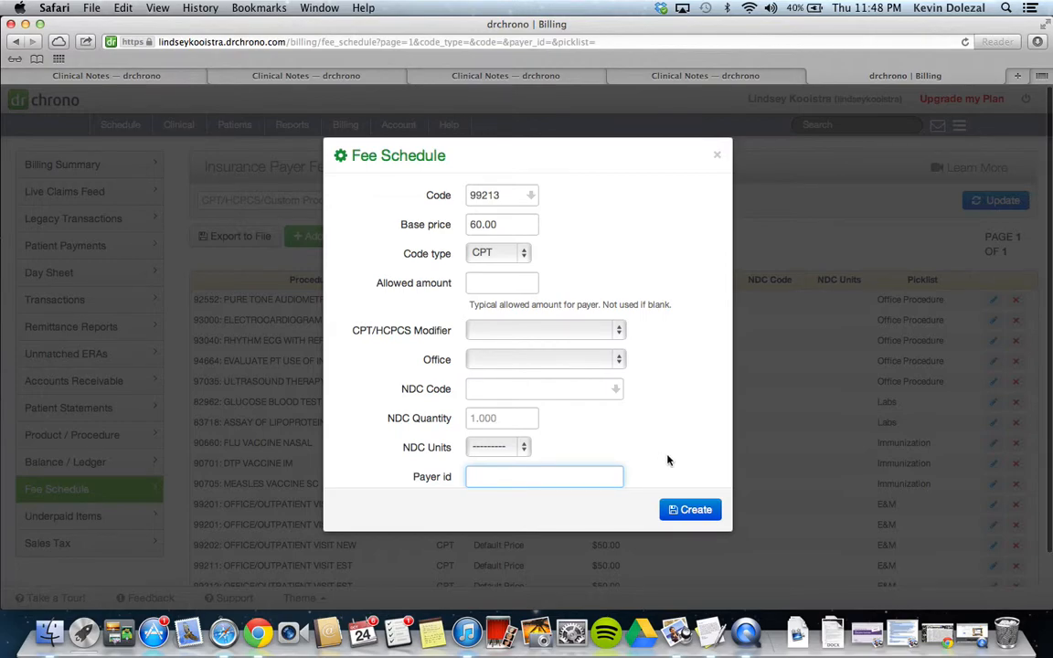
scroll(667, 460, down, 3)
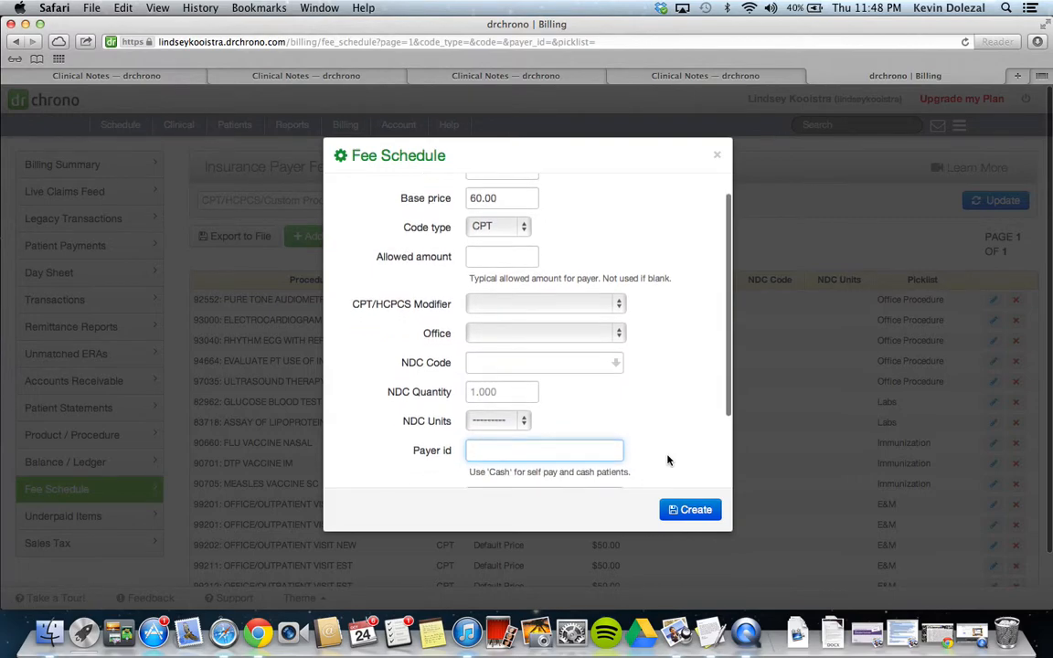
scroll(667, 460, down, 1)
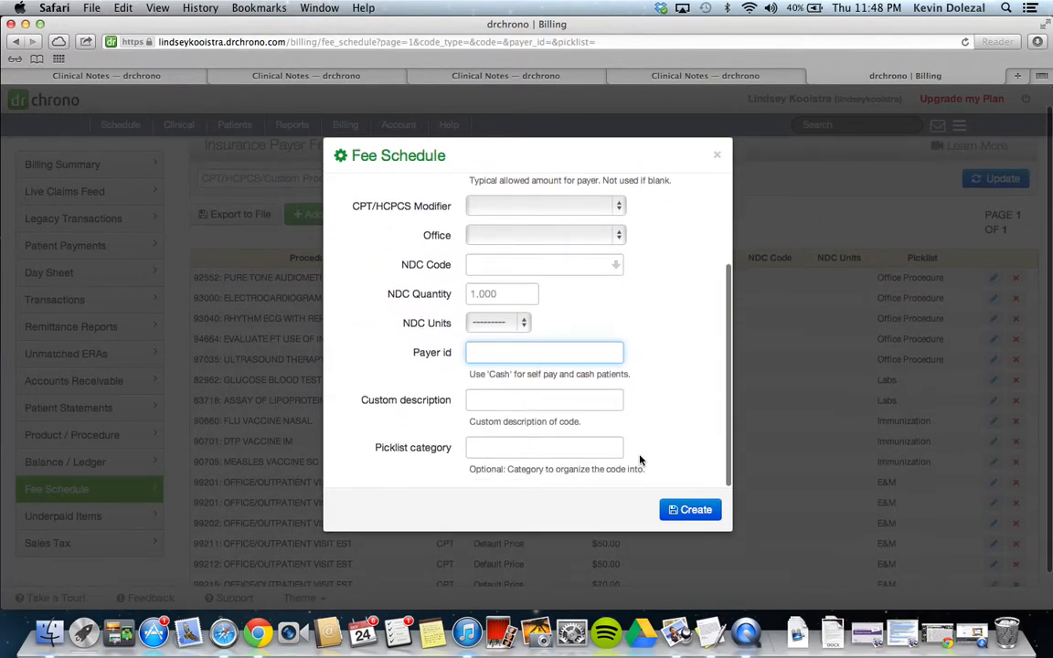
click(588, 448)
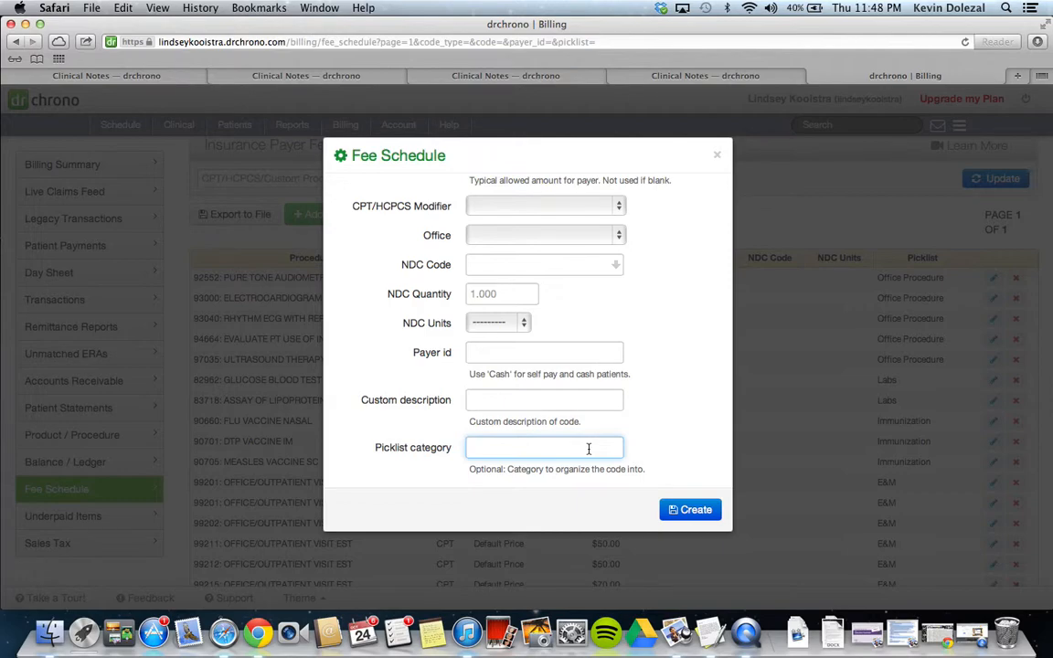
text(E&M)
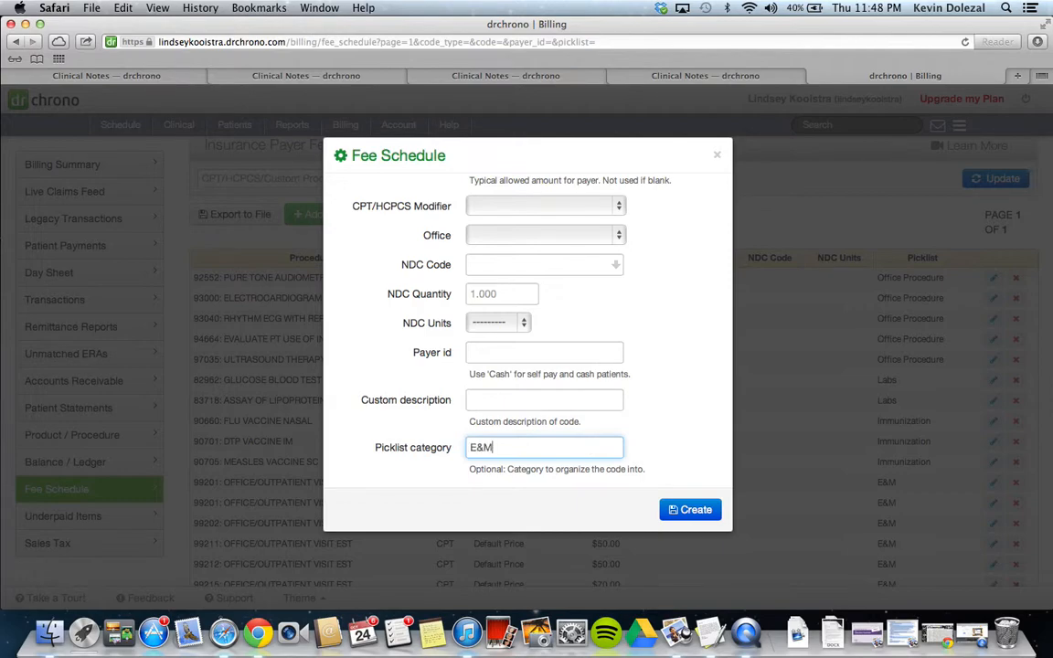
click(686, 510)
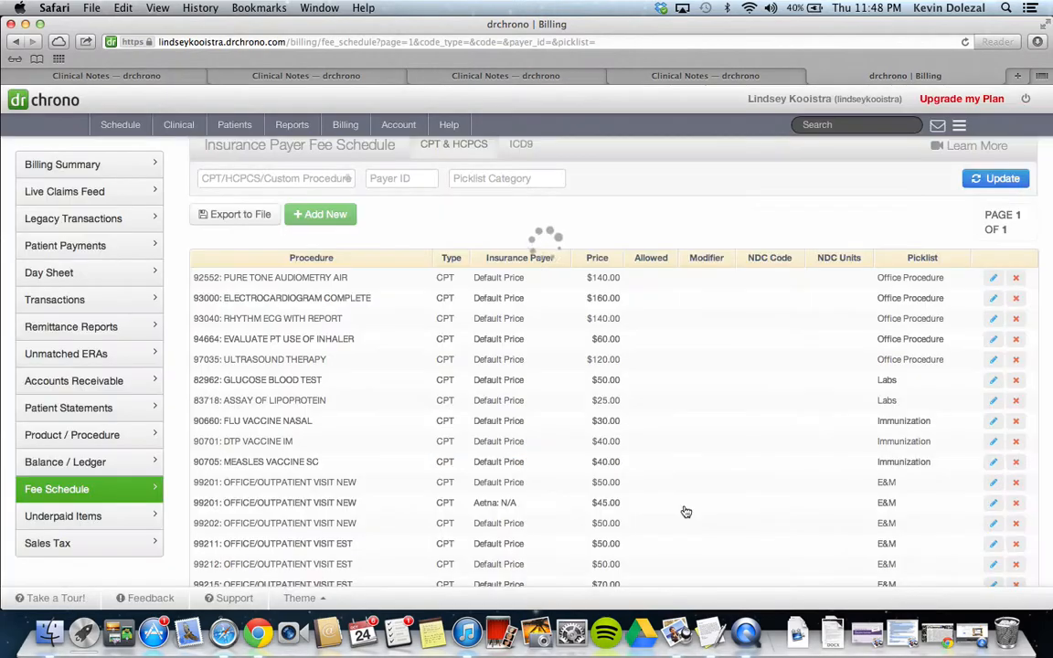
Filter the fee schedule by the E&M picklist category
click(477, 179)
text(E&M)
key(Return)
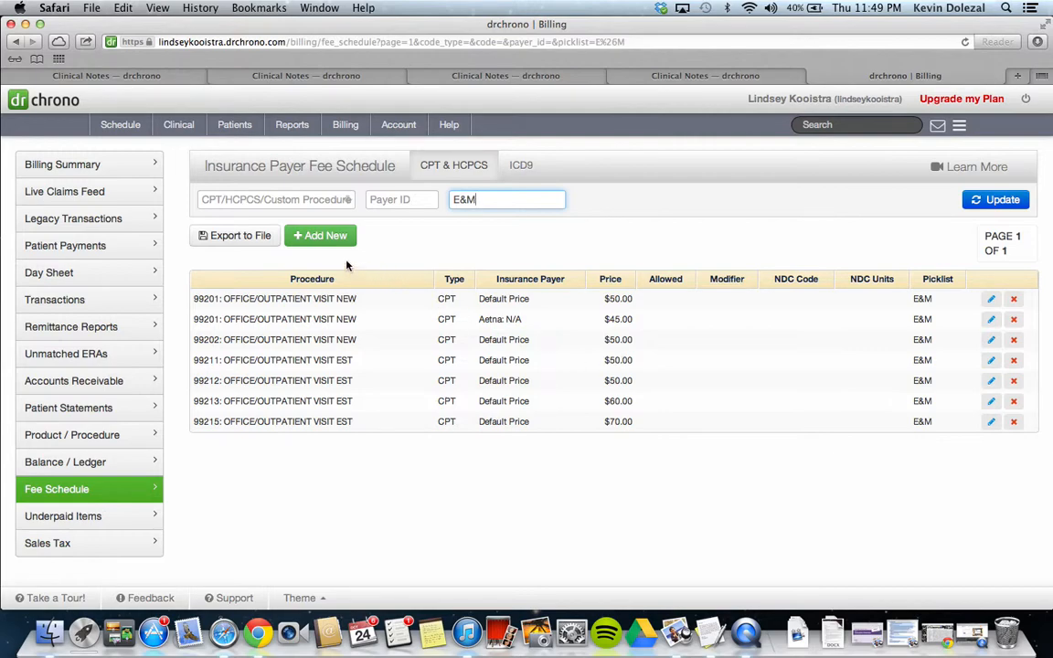
Open the clinical notes list and start the note for the 10/25/2013 01:00 PM visit
mouse_move(188, 127)
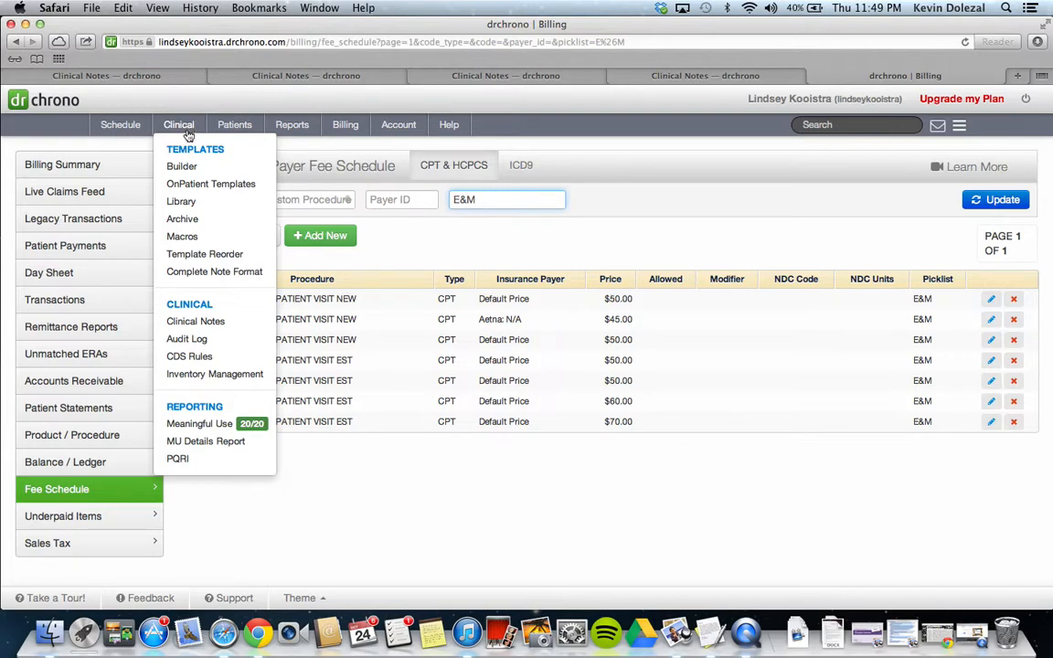
click(195, 322)
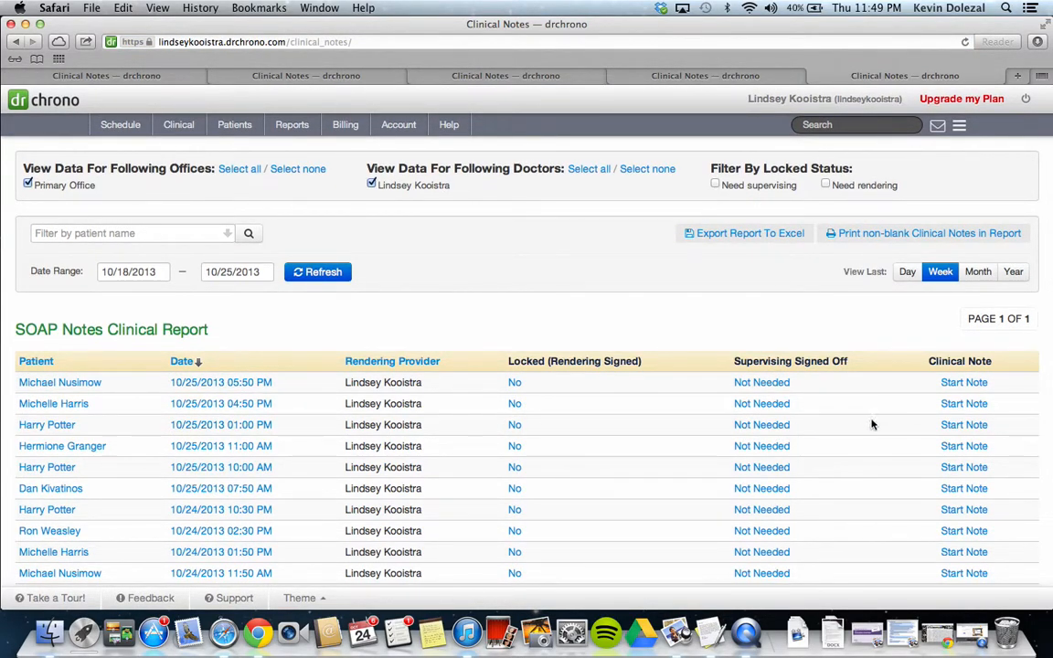
click(963, 425)
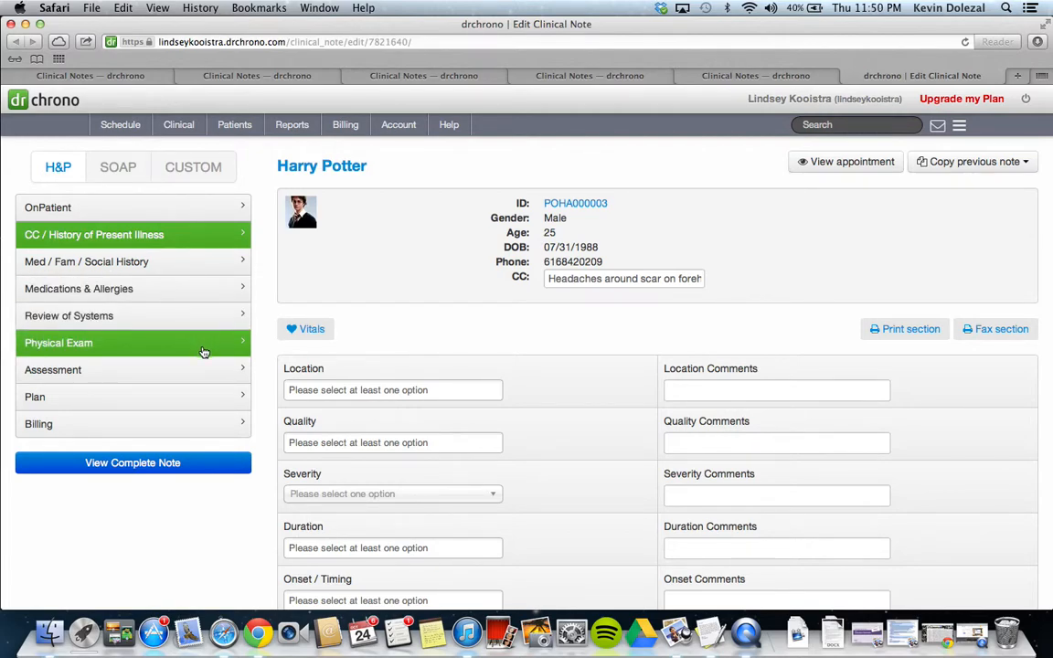
In the note's billing section, add ICD-9 diagnosis code 346.01
click(201, 429)
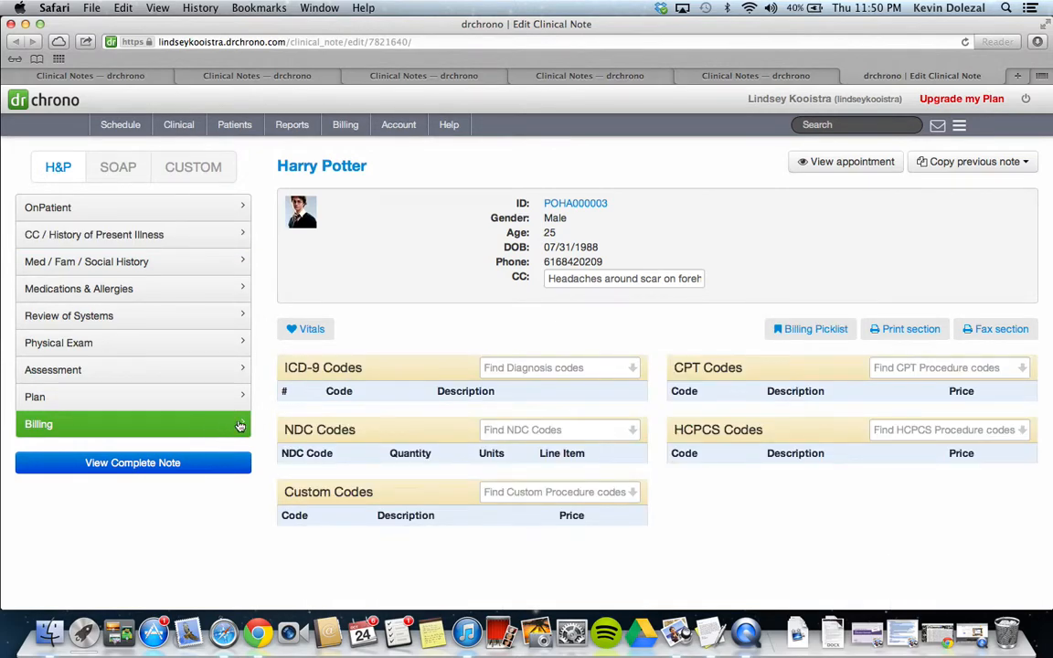
click(508, 366)
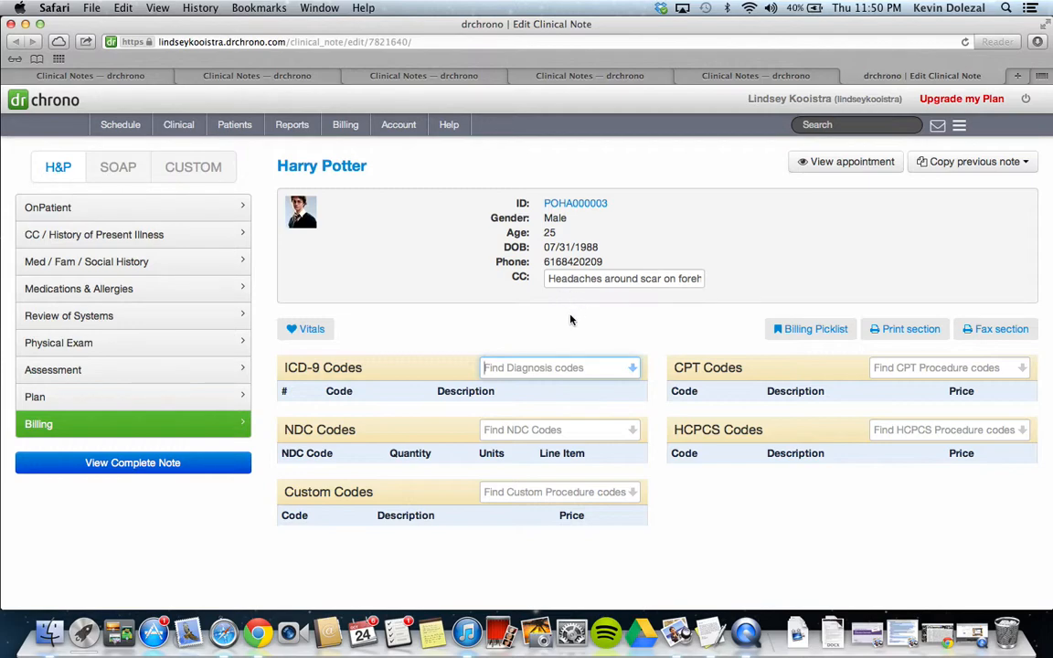
text(34)
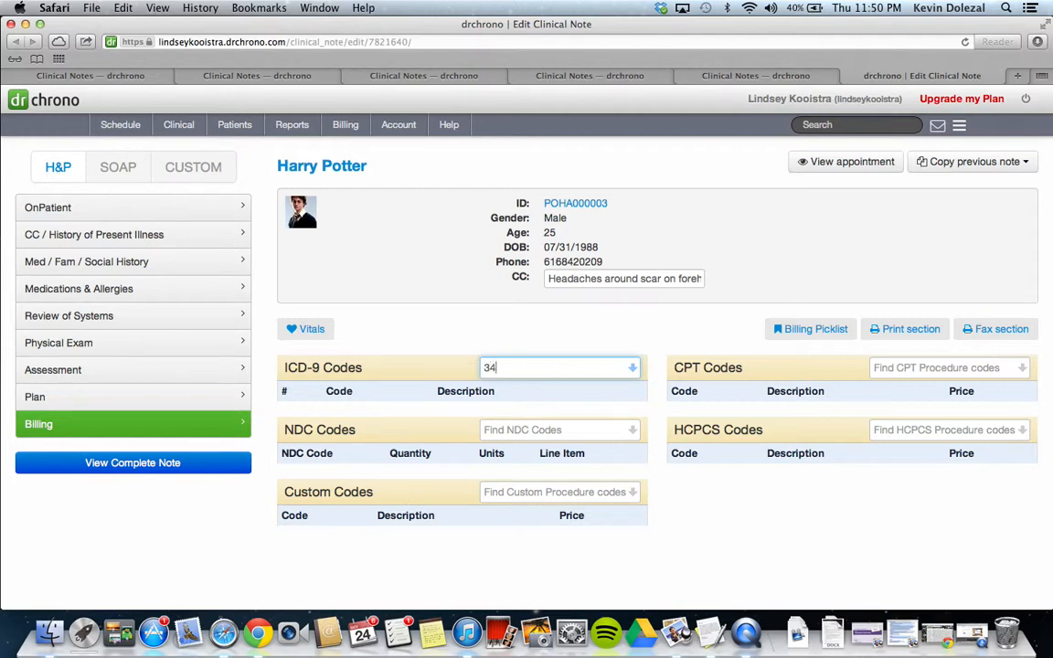
text(6.)
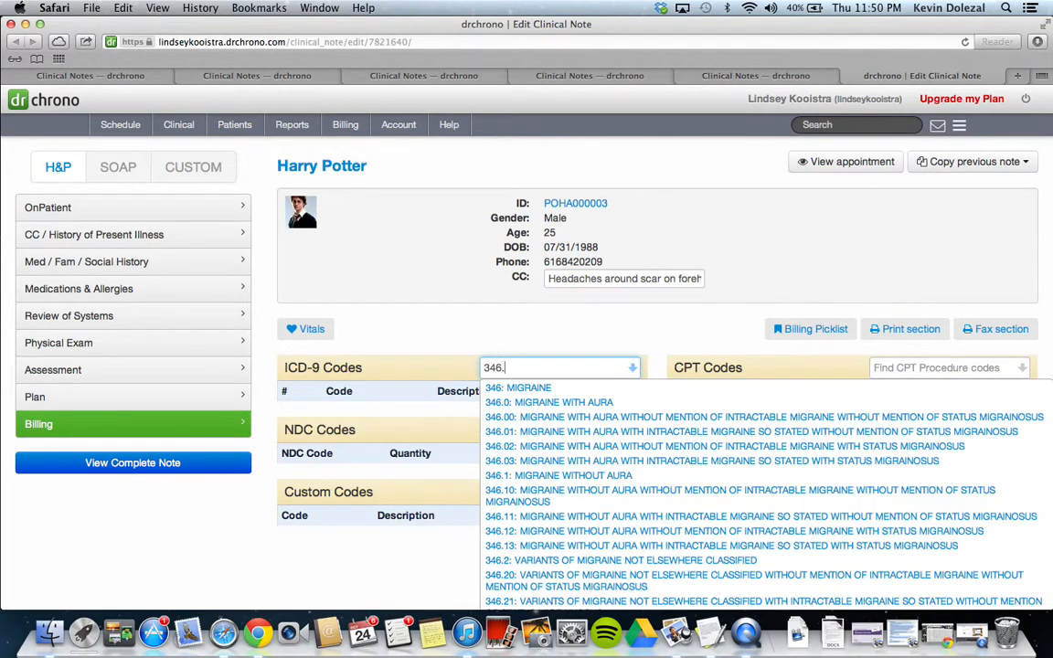
text(01)
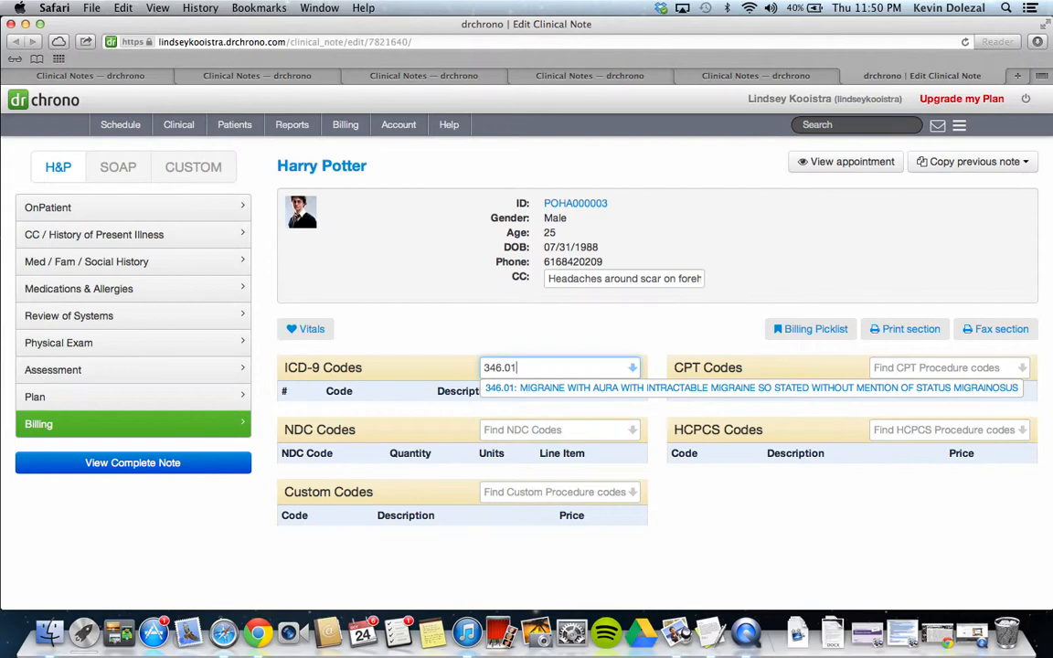
click(538, 391)
Add ICD-9 diagnosis code V70.0 to the note
text(v70.)
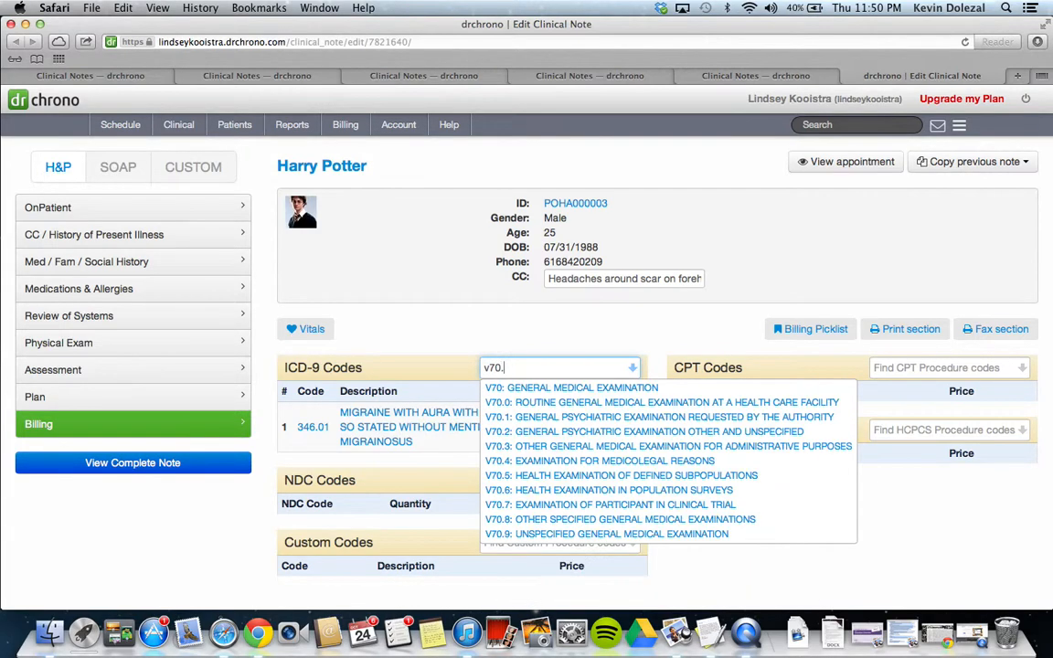
text(0)
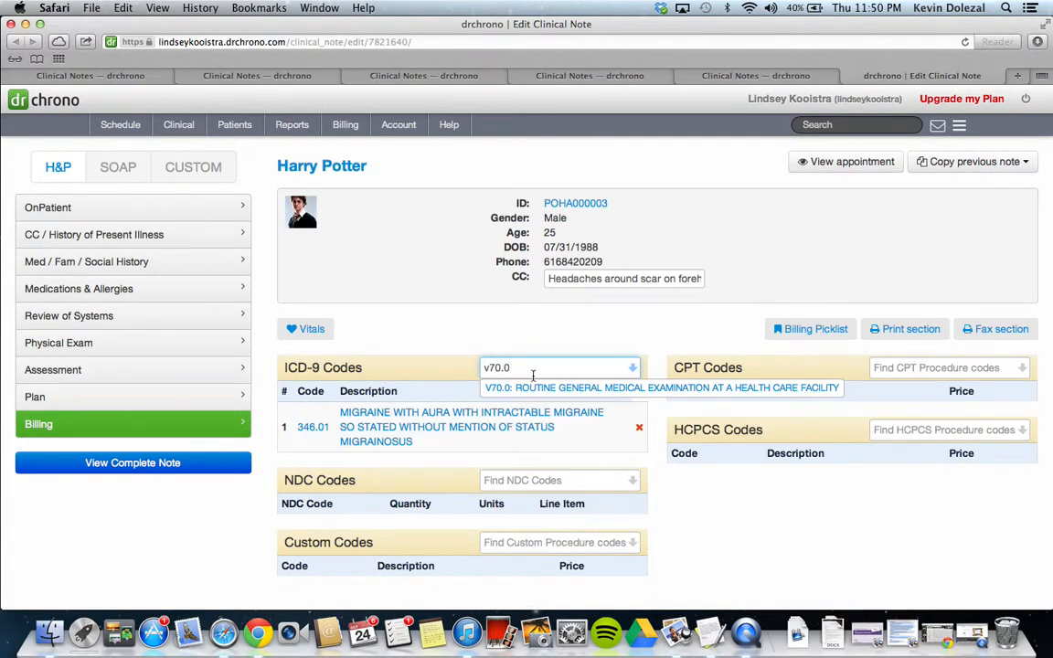
click(548, 390)
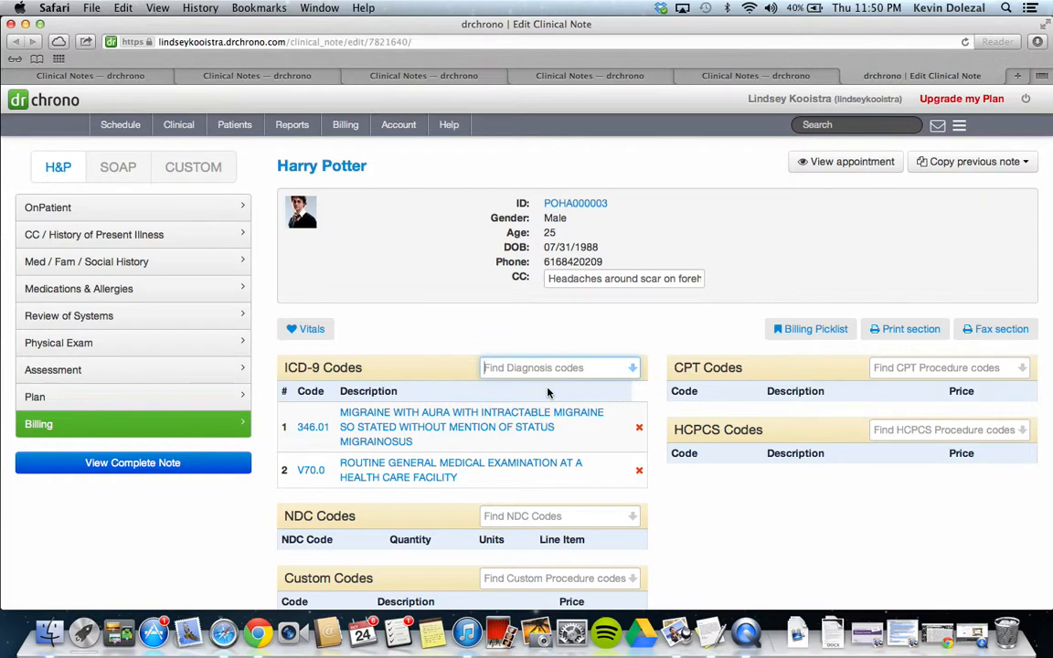
Add CPT procedure code 99213 to the note
click(896, 368)
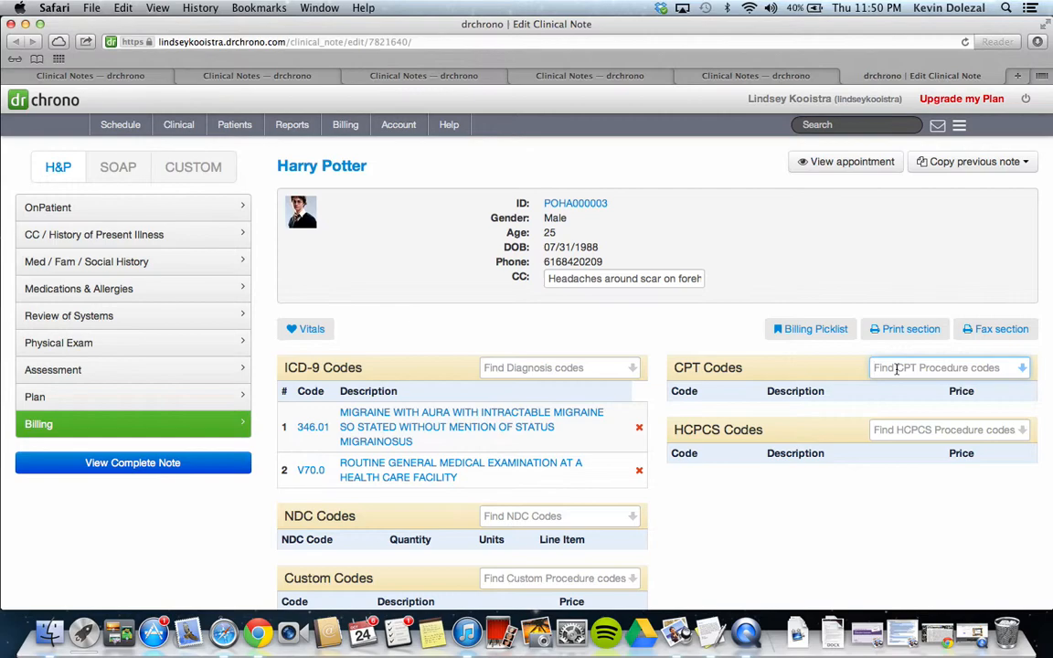
text(99213)
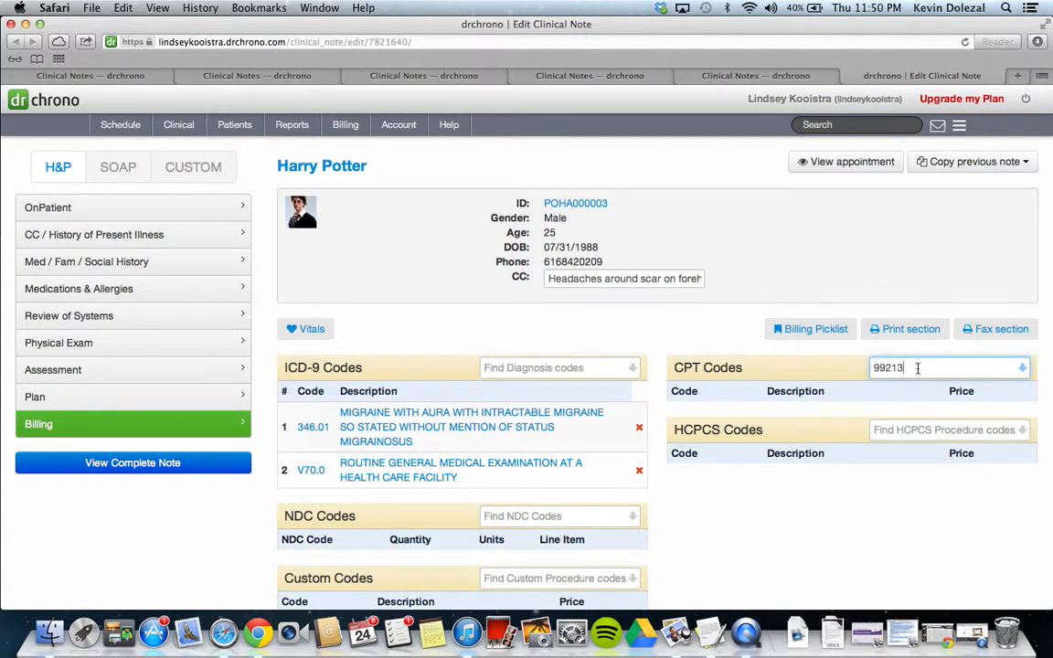
click(1006, 367)
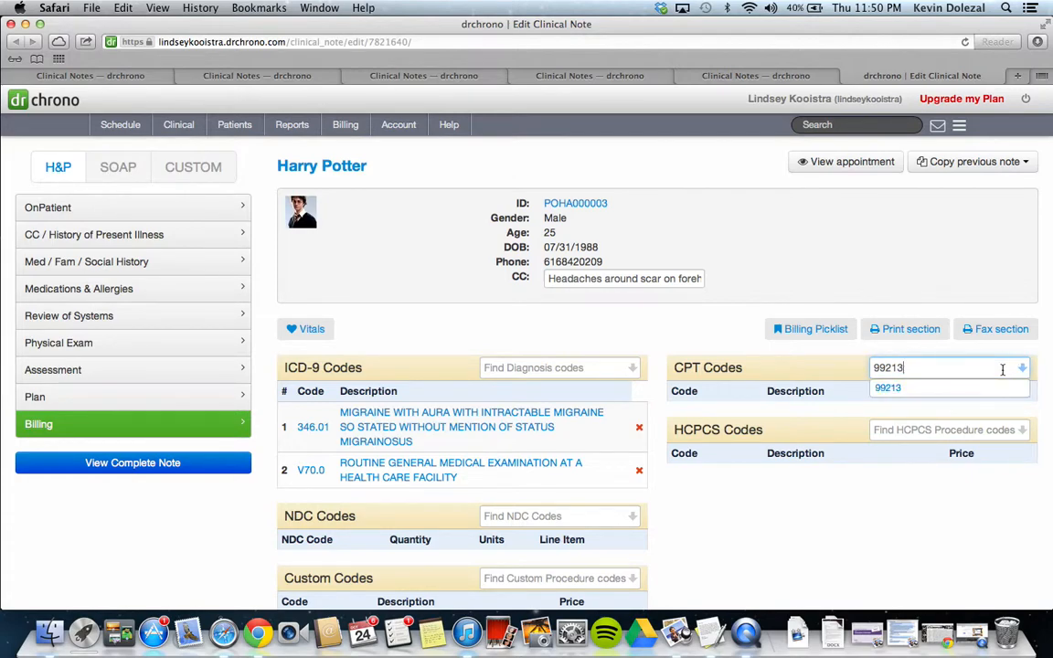
click(966, 389)
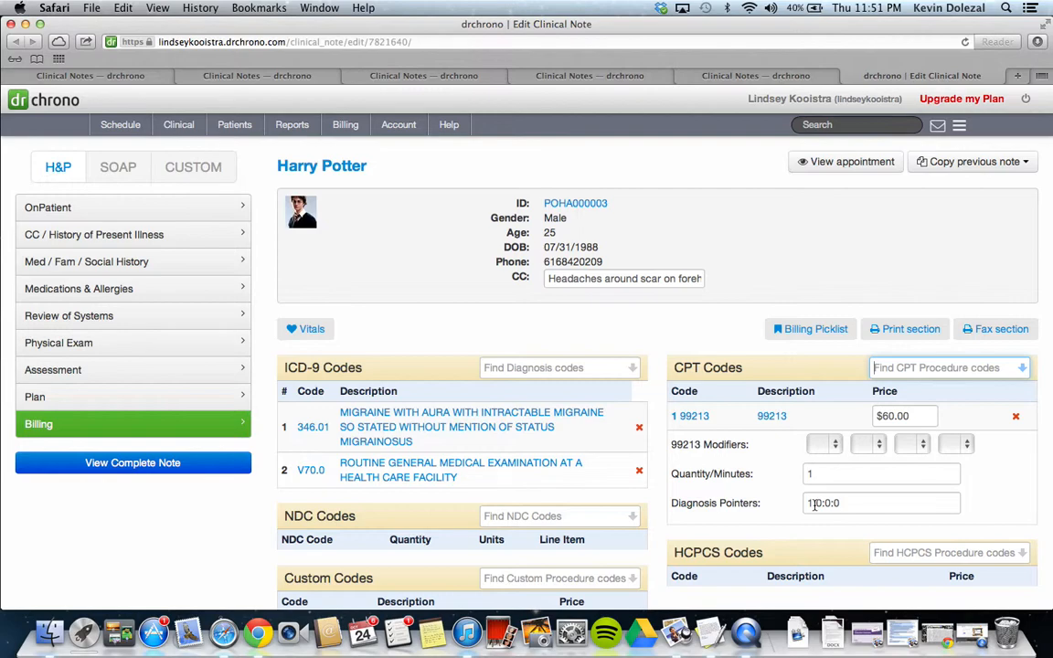
Delete characters from the 99213 code's diagnosis pointers
click(827, 505)
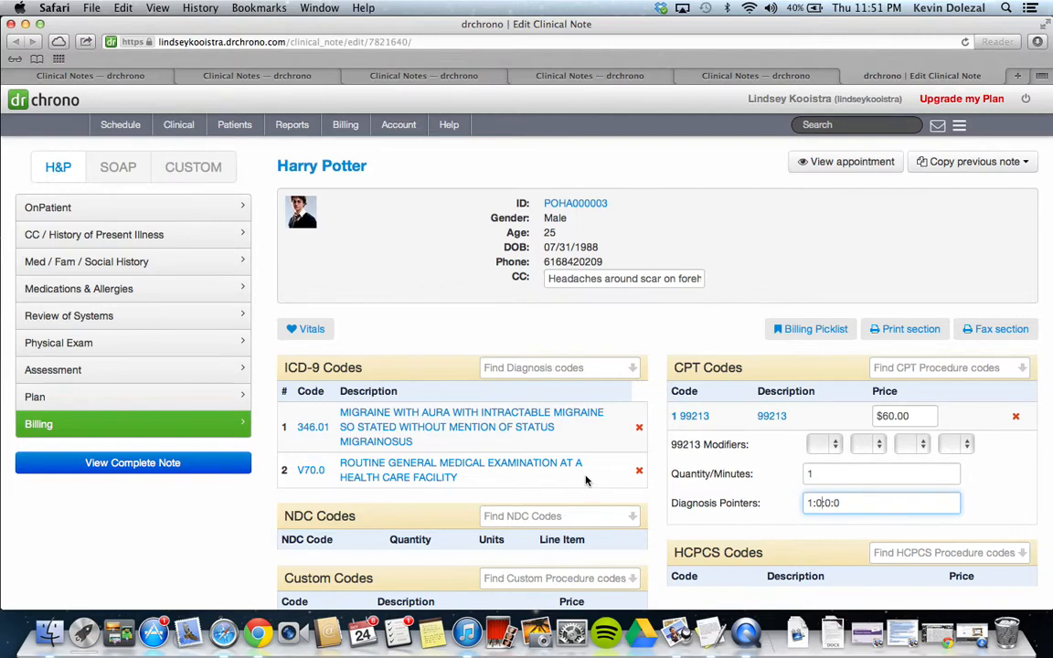
key(BackSpace)
key(BackSpace)
View the complete clinical note and review its assessment and plan
click(201, 471)
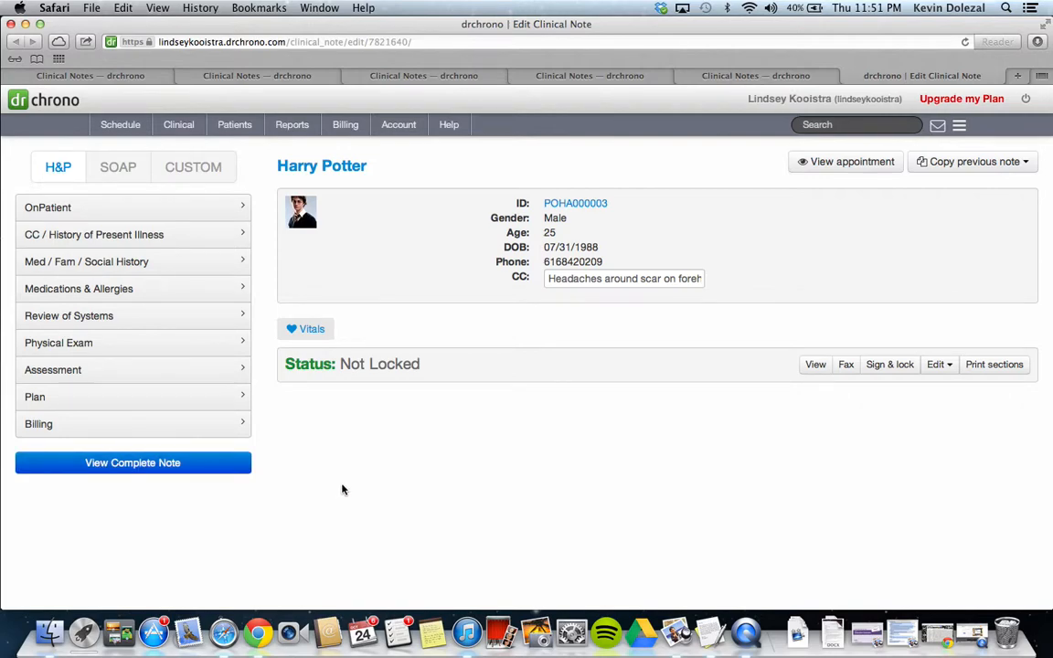
scroll(342, 489, down, 2)
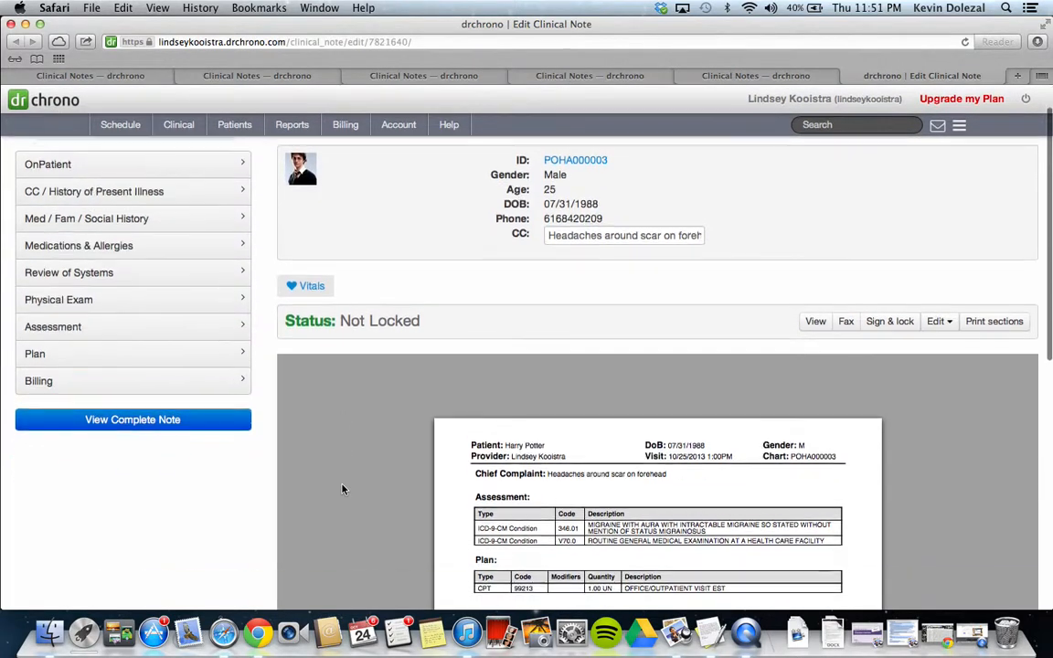
scroll(342, 489, down, 4)
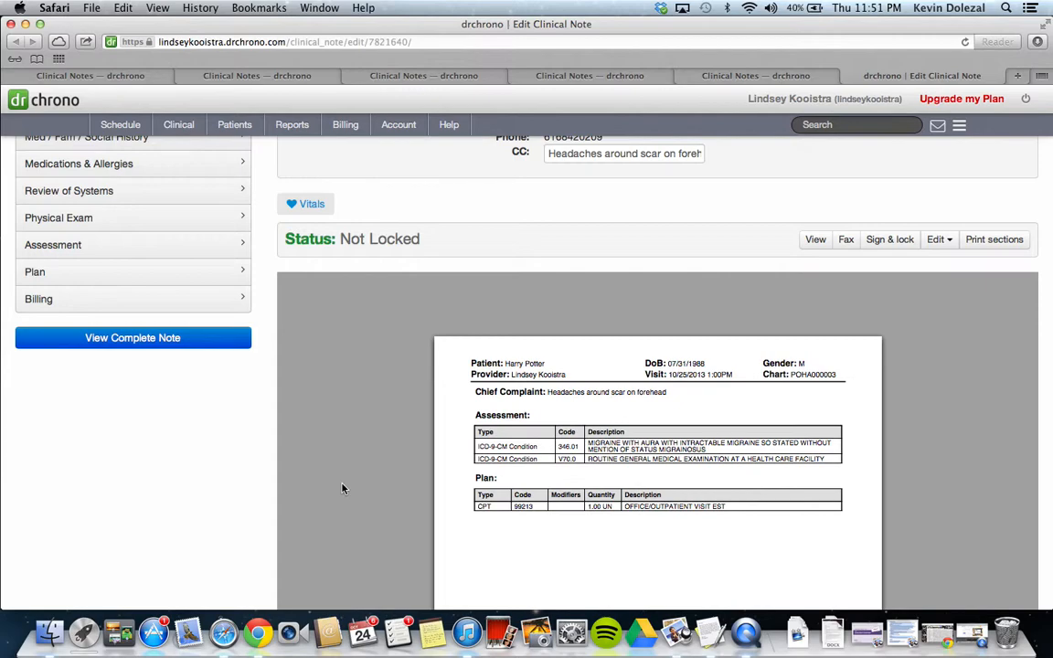
scroll(342, 489, up, 4)
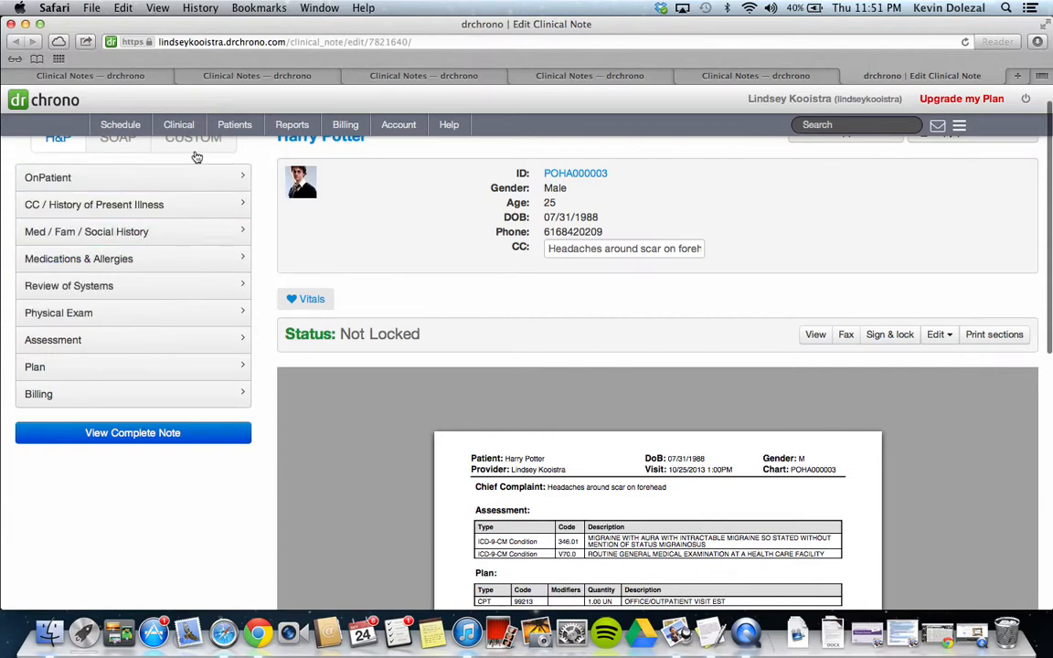
Open the patient's 1:00 pm appointment on October 25 from the schedule and review its billing codes
click(128, 125)
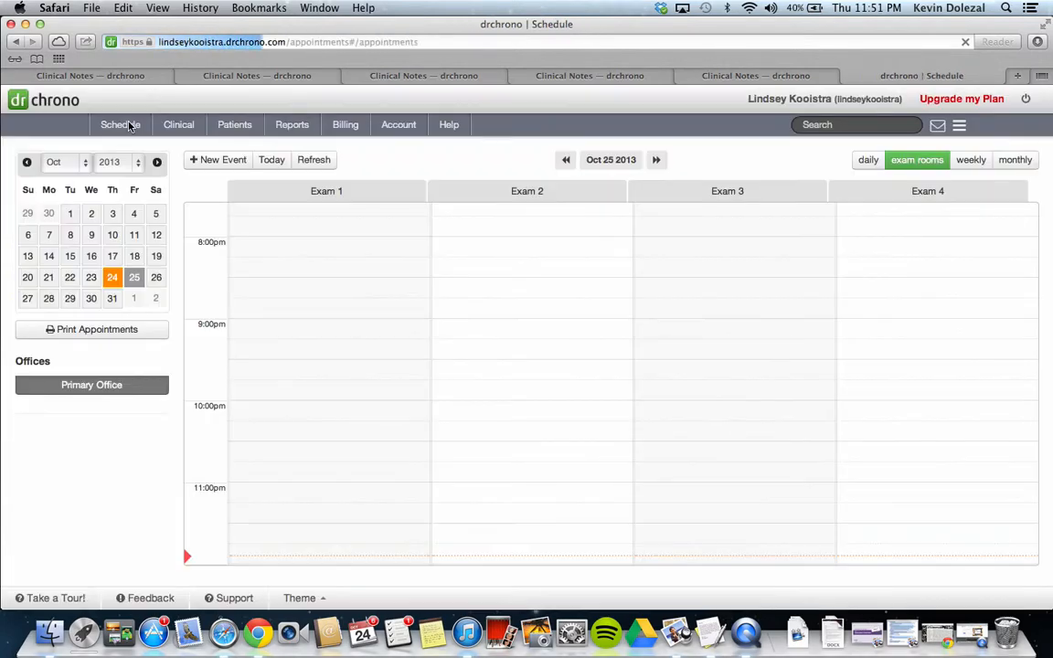
scroll(372, 280, down, 1)
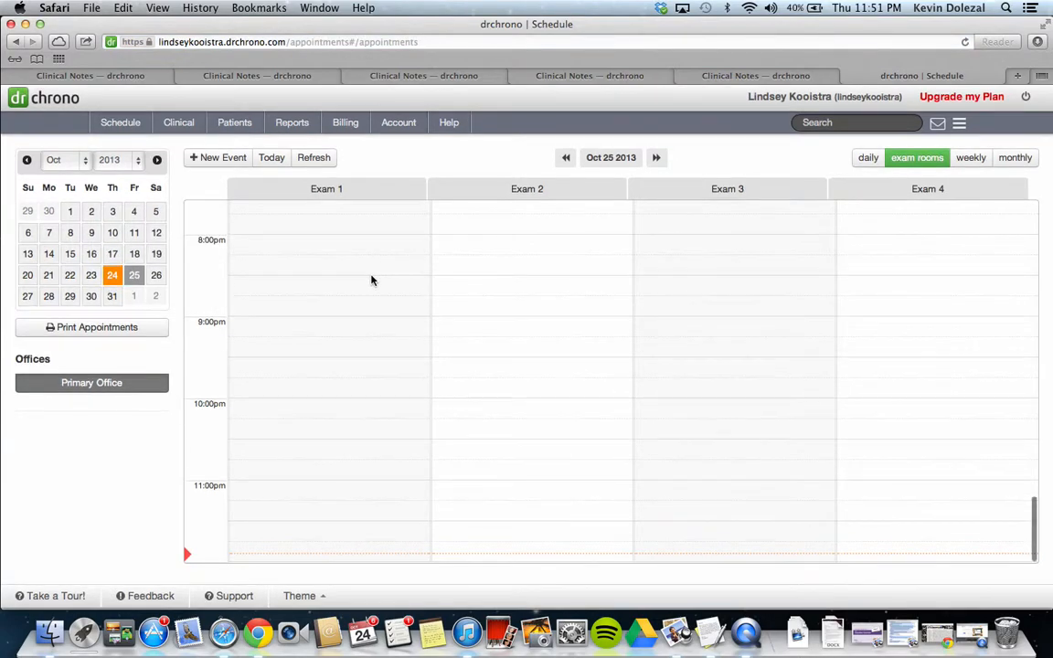
scroll(372, 280, up, 8)
scroll(371, 280, up, 8)
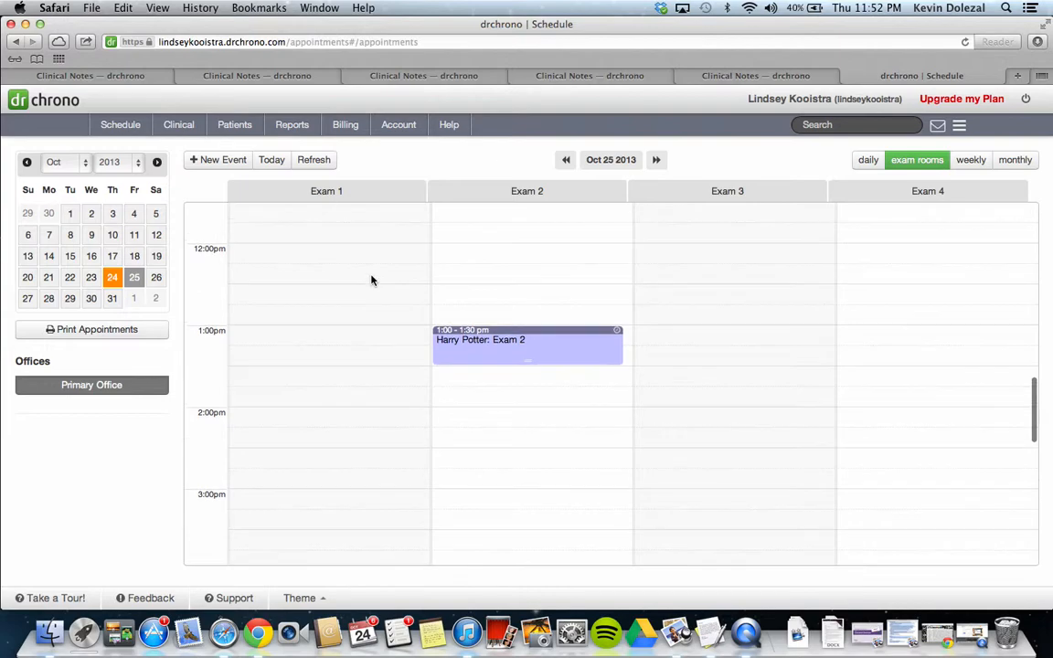
mouse_move(470, 343)
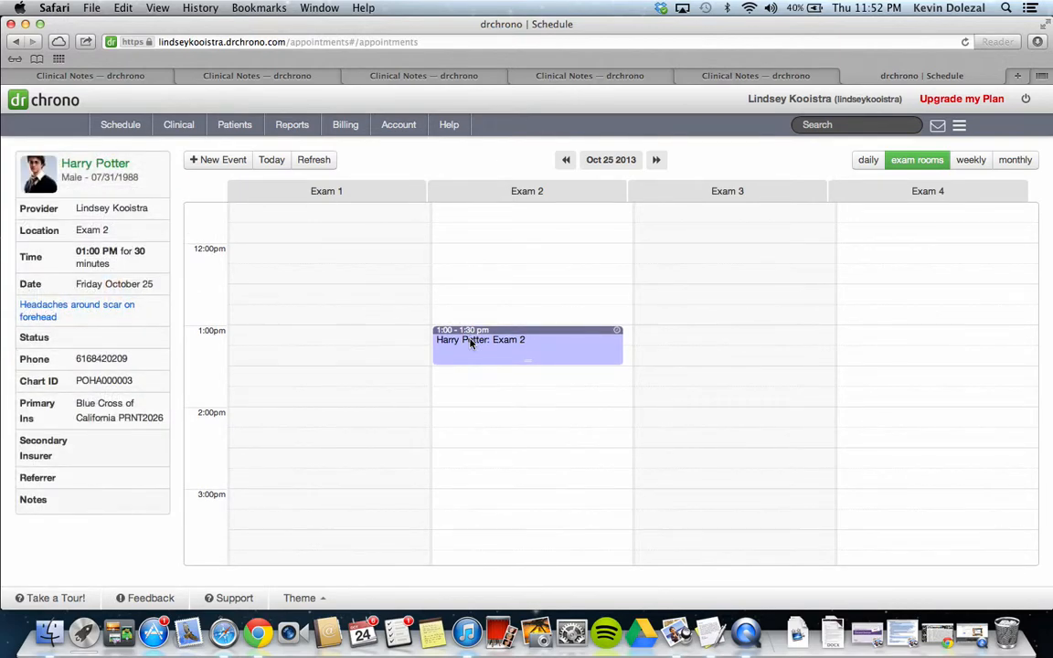
click(471, 343)
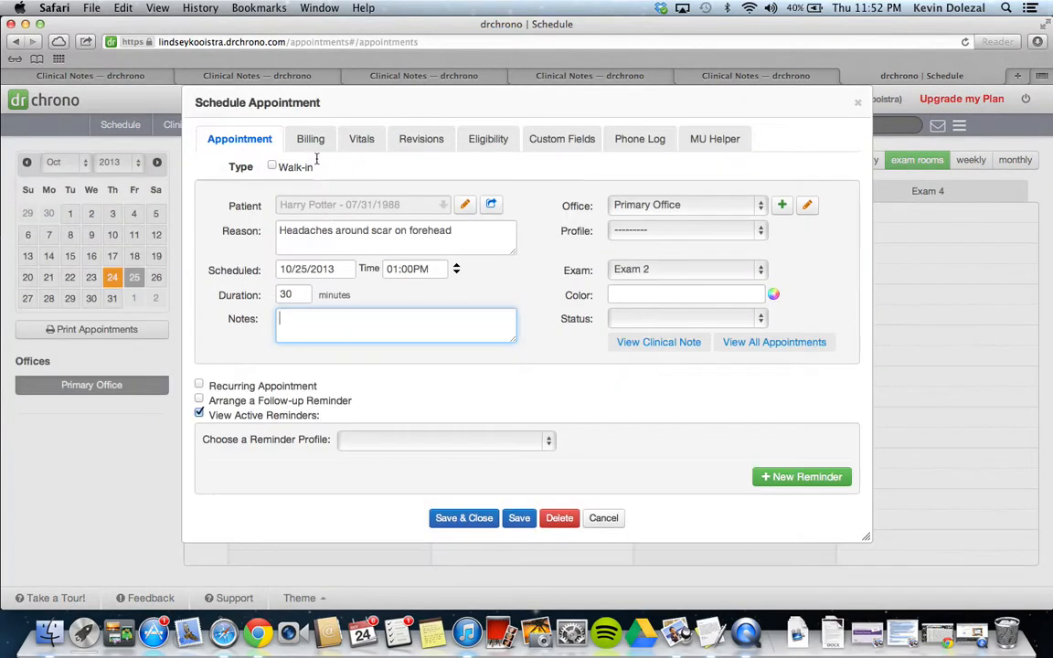
click(311, 138)
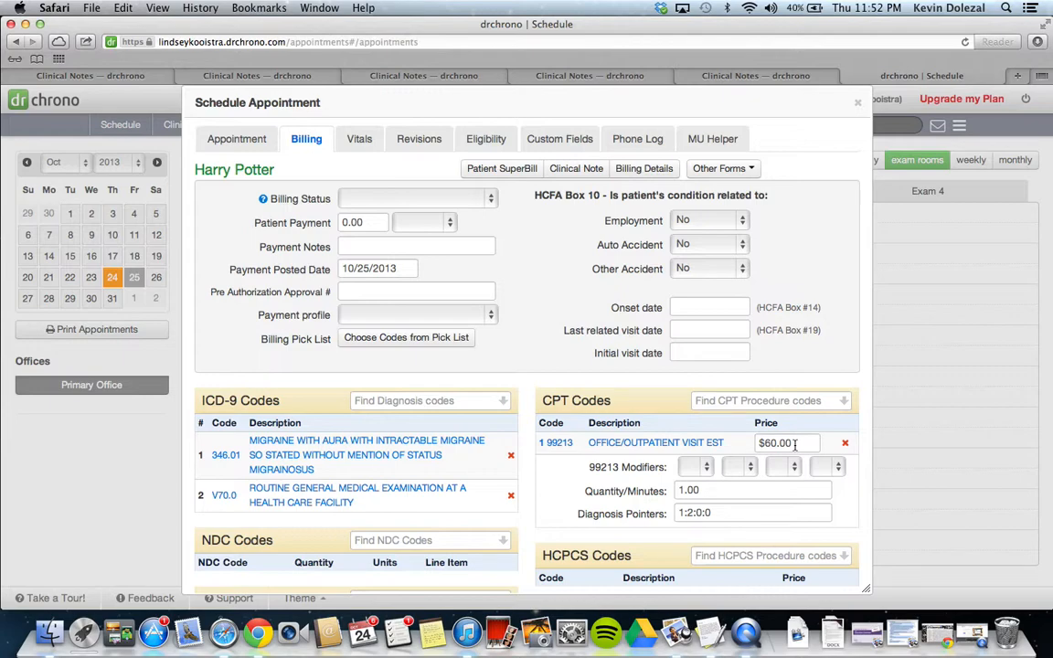
click(858, 103)
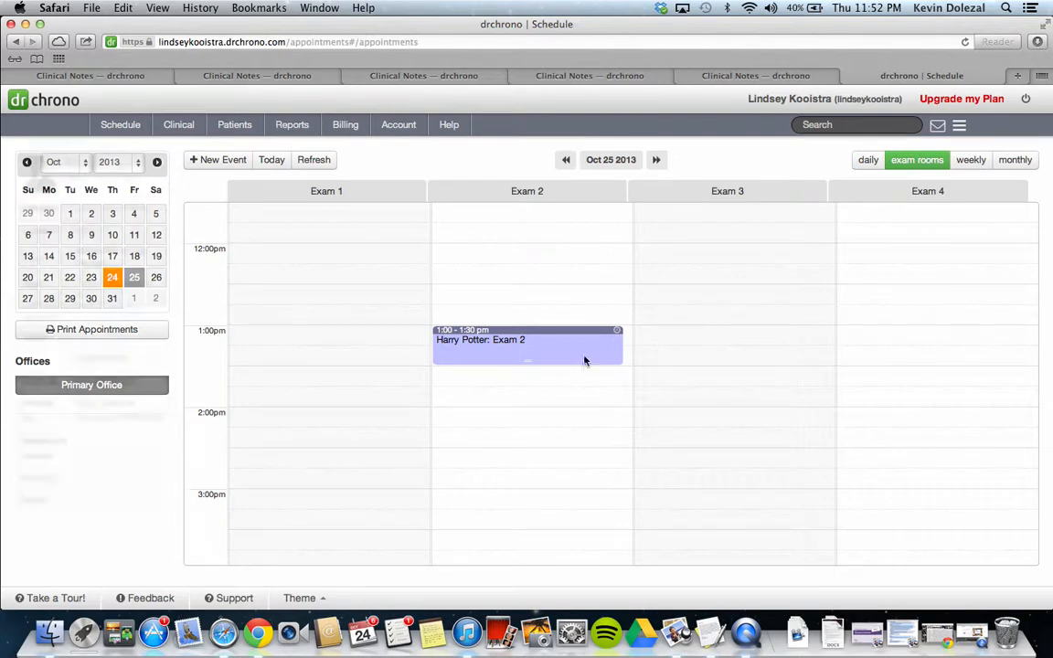
click(234, 598)
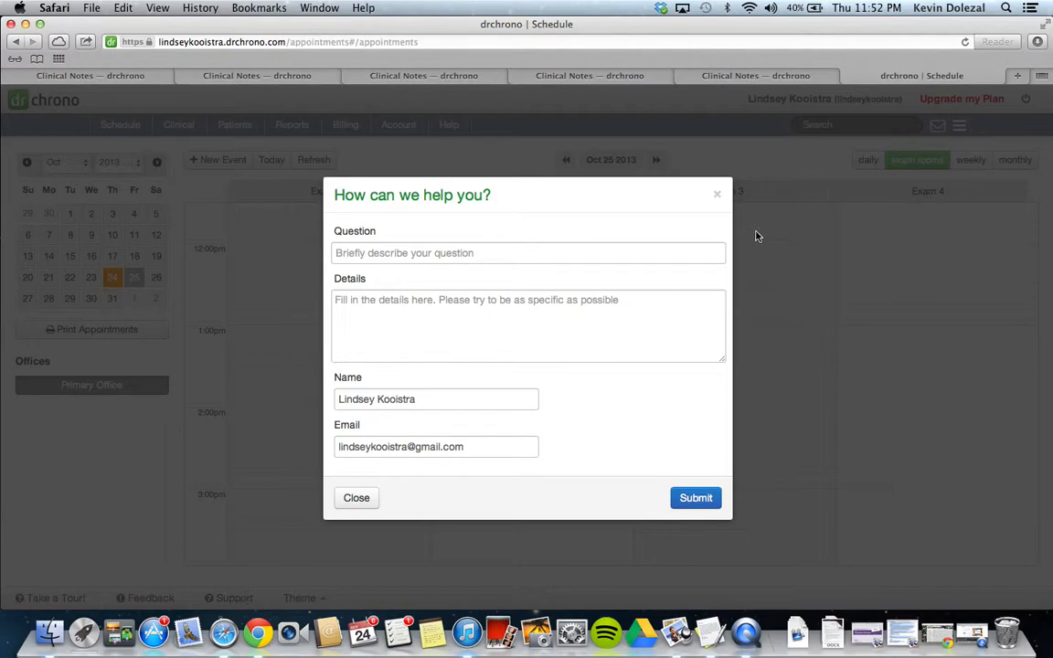
click(717, 194)
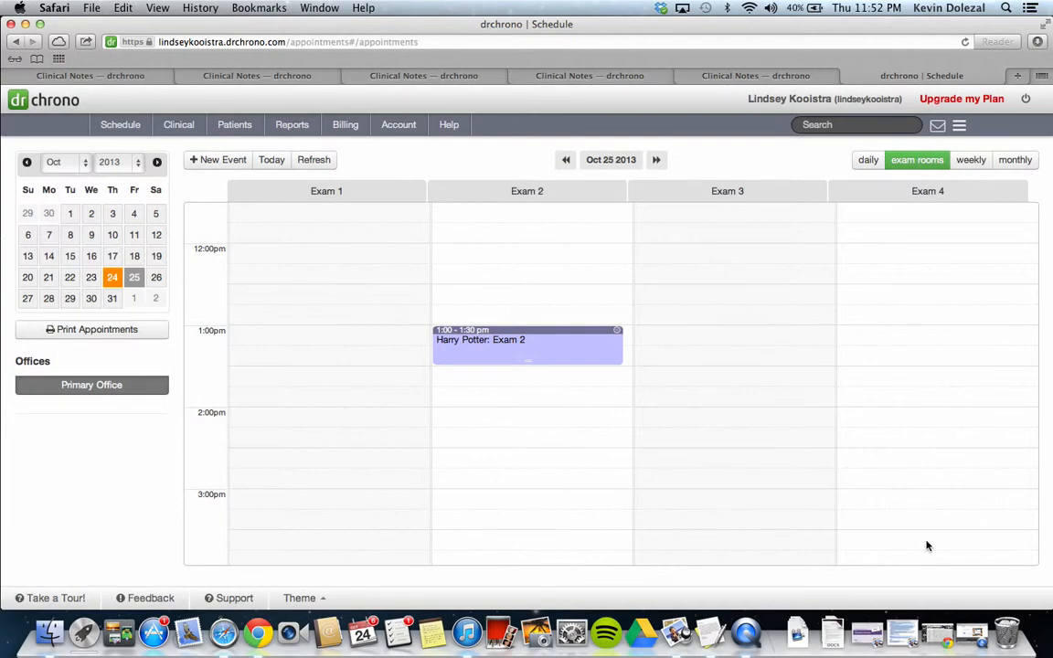